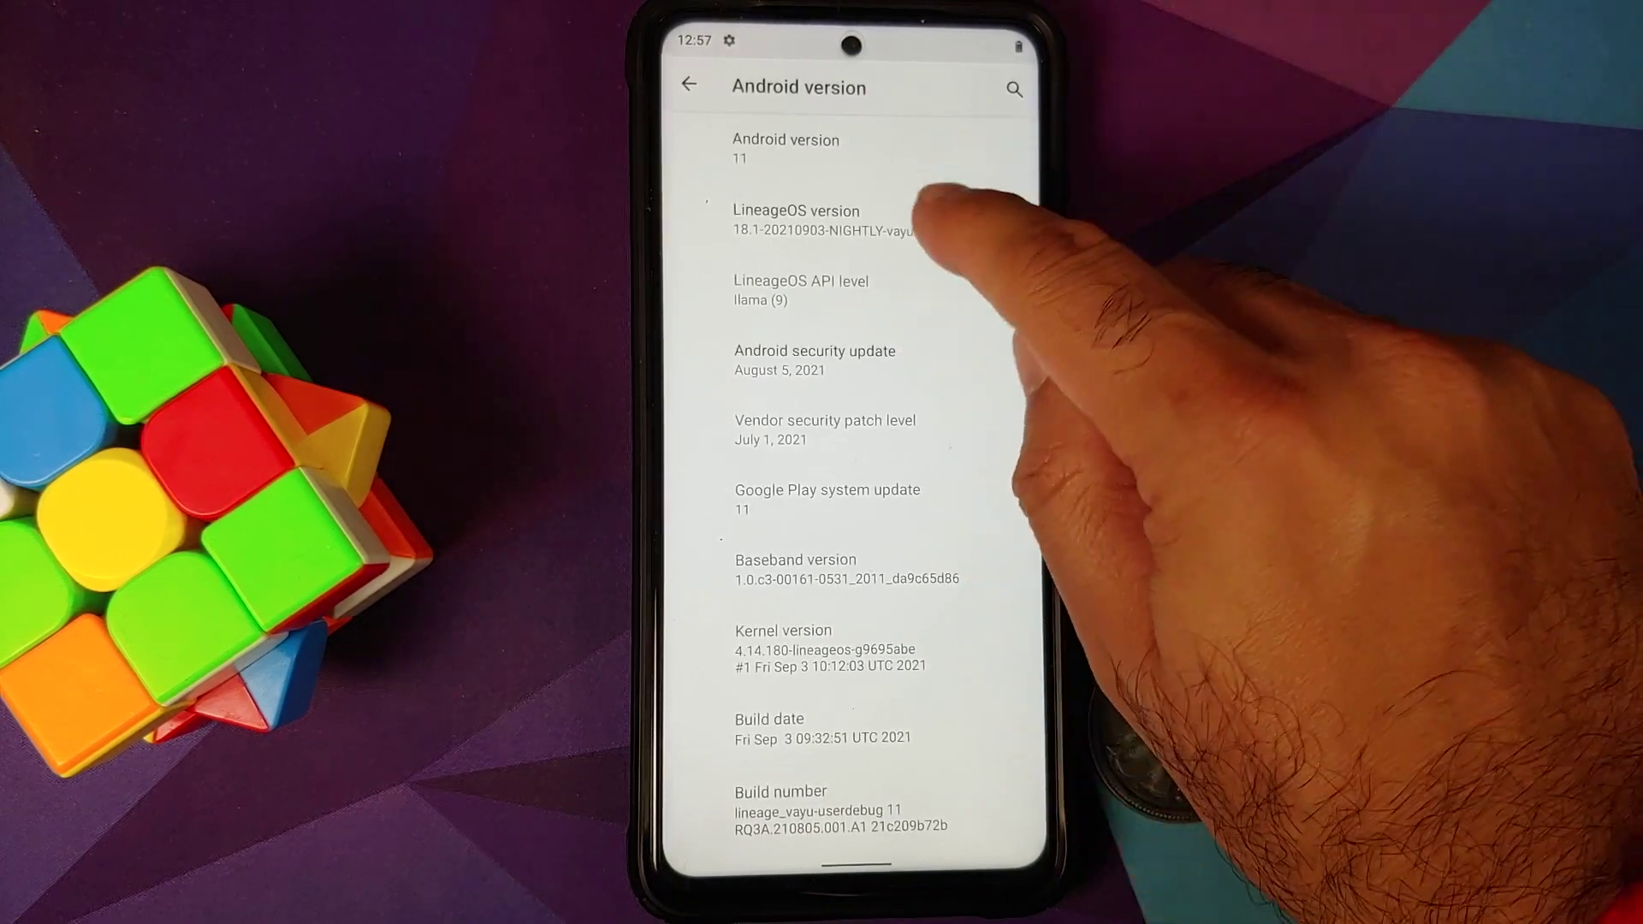
Show the LineageOS logo easter egg, dismiss it, then bring it up again
click(931, 219)
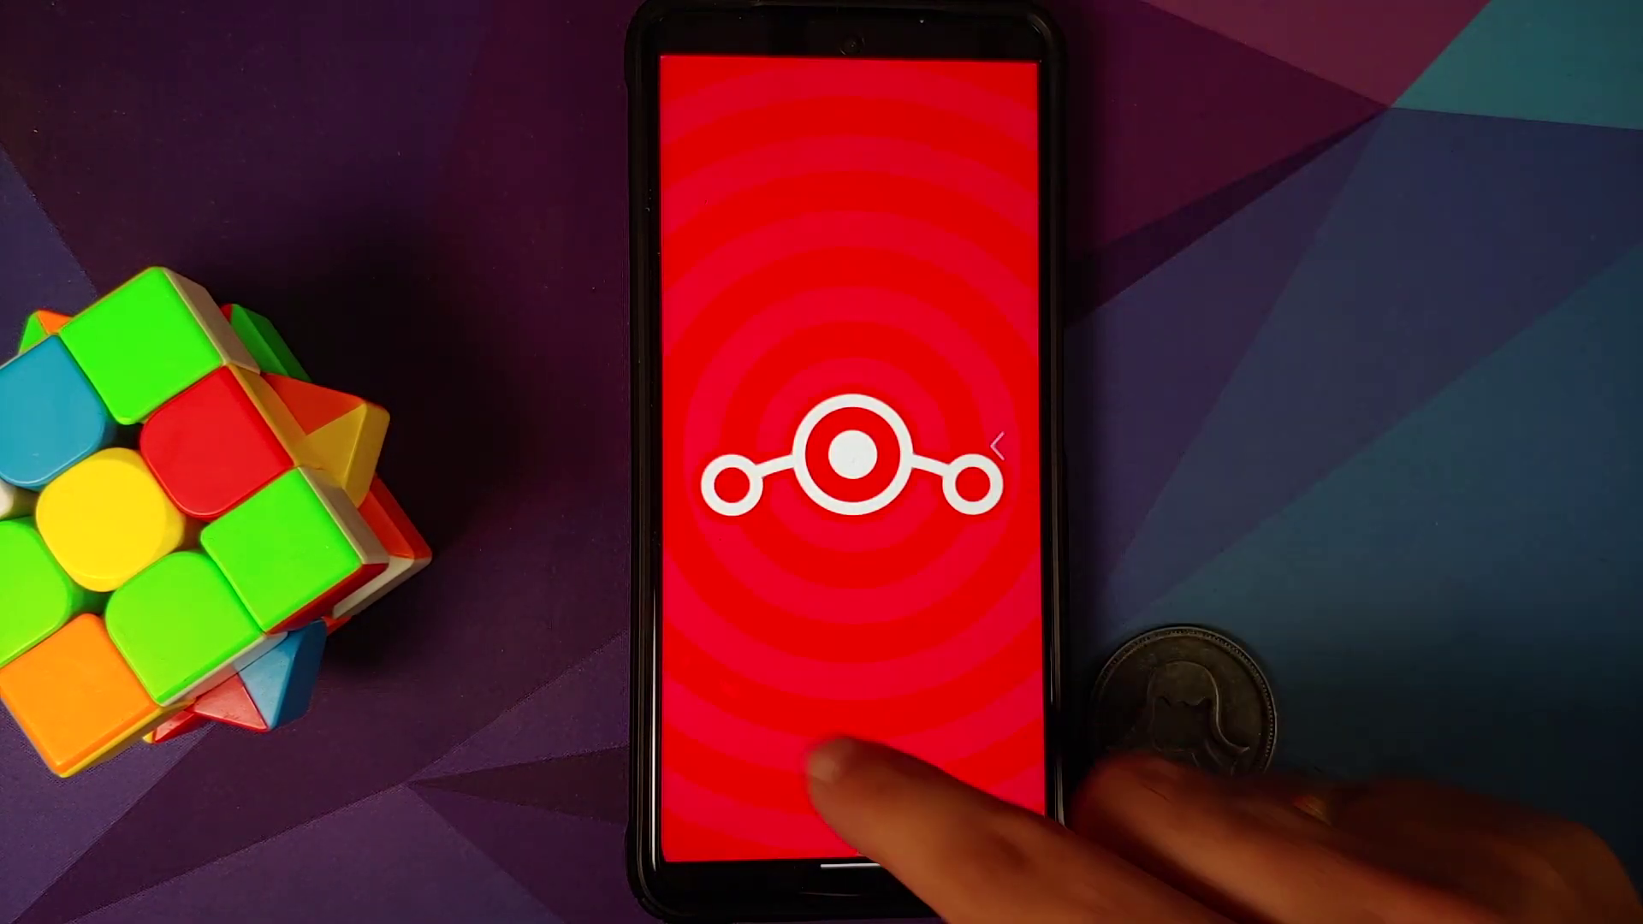
drag(1033, 446, 998, 446)
click(899, 215)
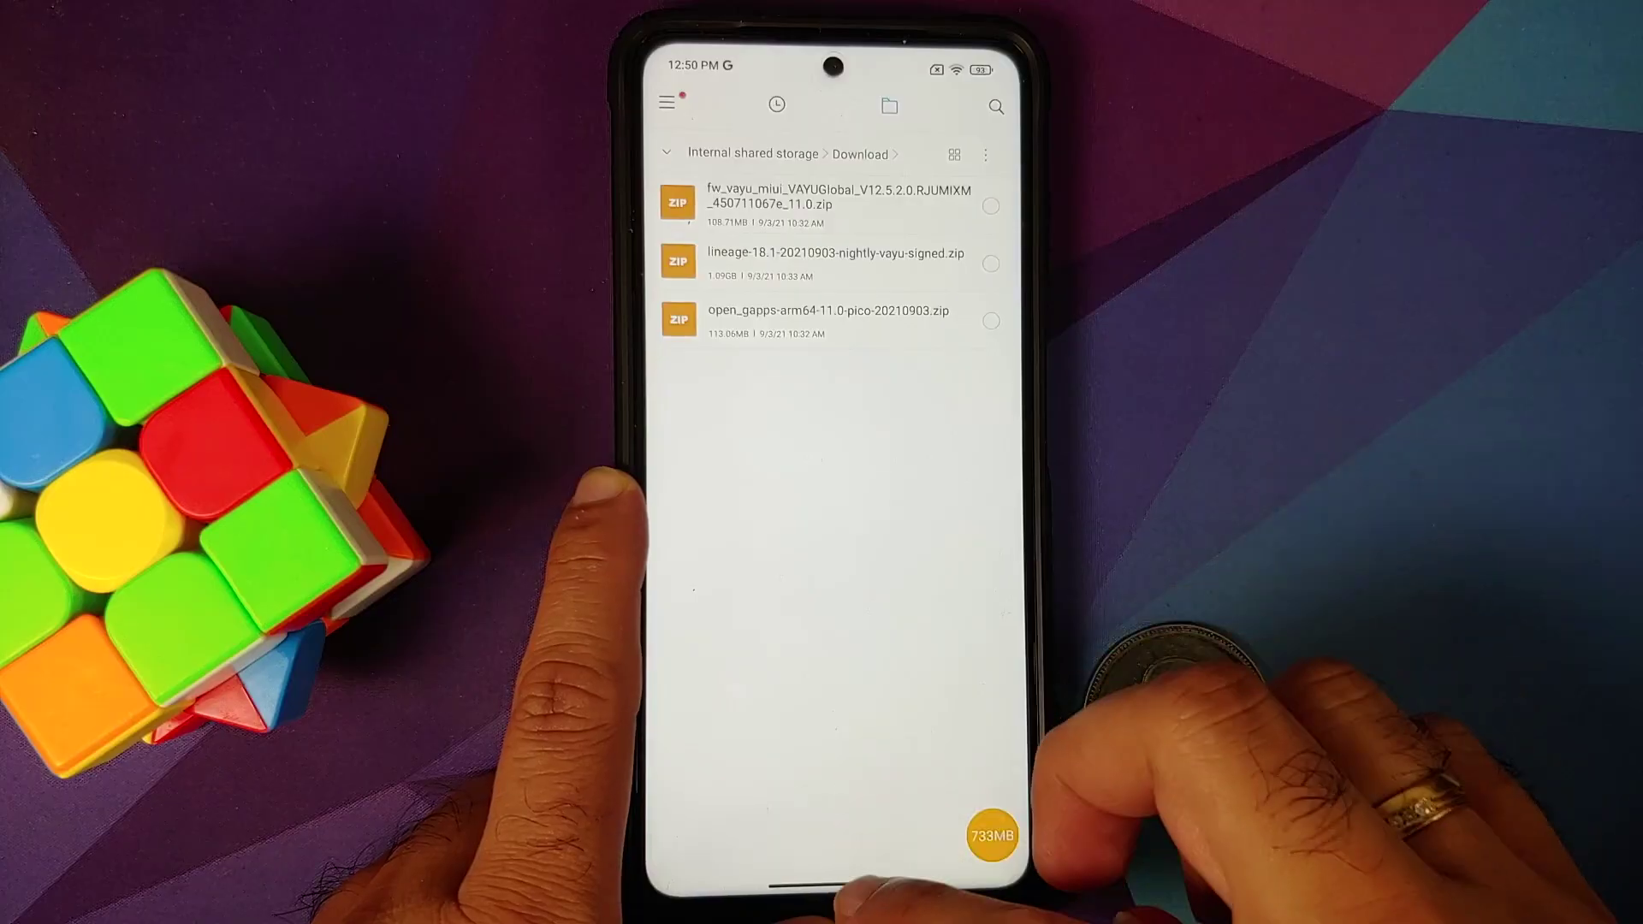
From the home screen, check the screen lock status under Settings' Passwords & security
drag(834, 873, 835, 449)
drag(834, 385, 836, 836)
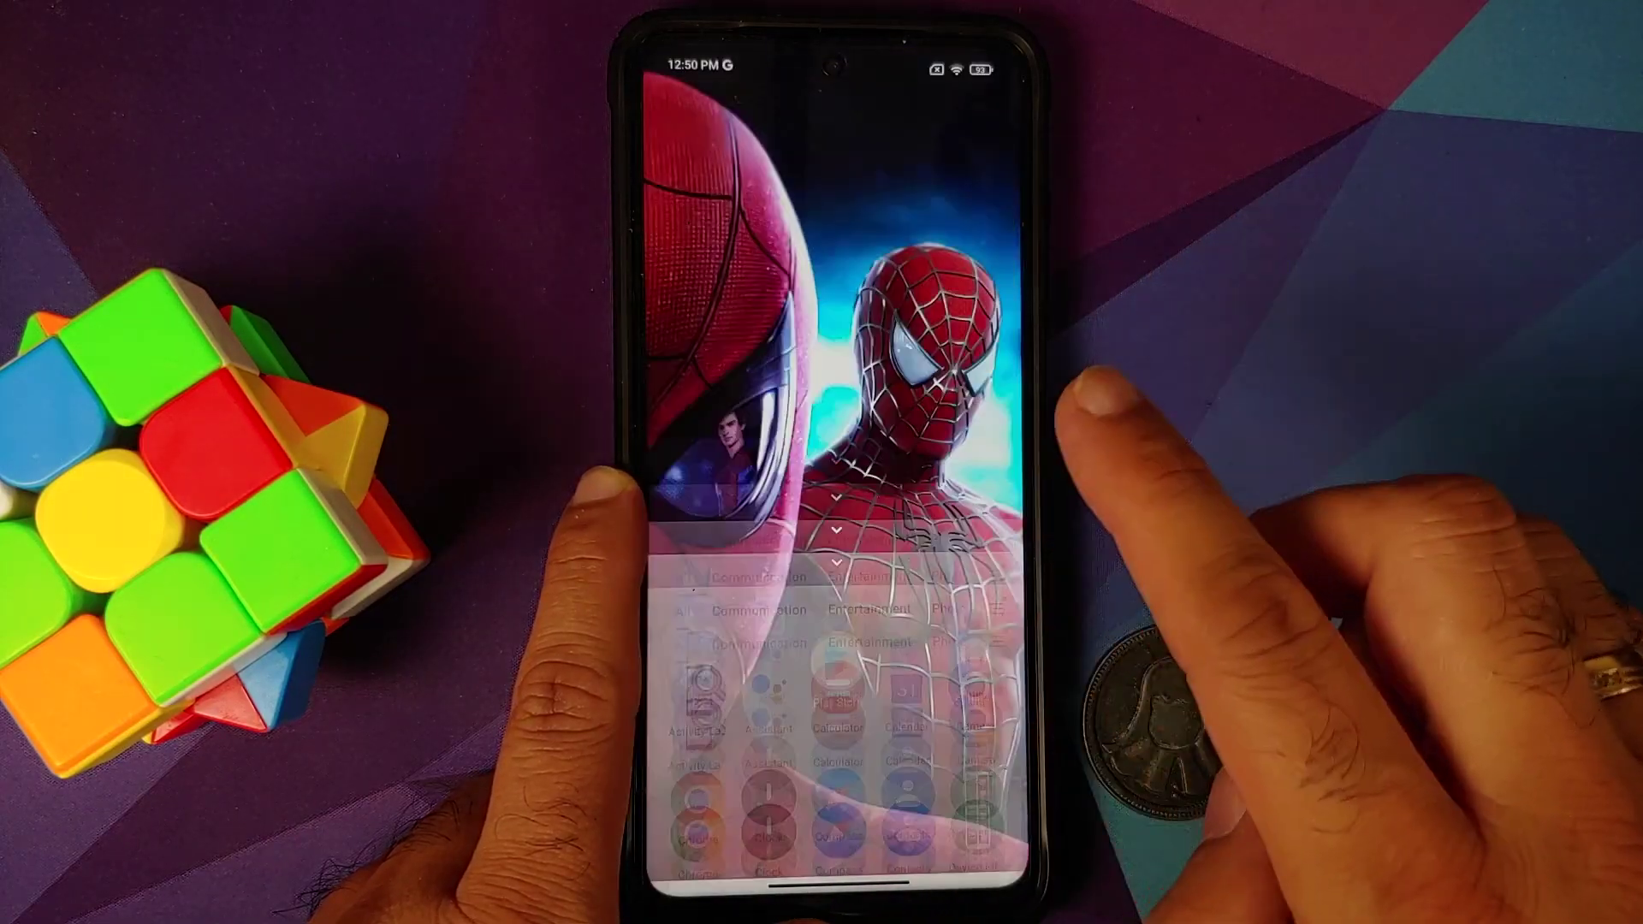
click(972, 686)
scroll(951, 642, down, 2)
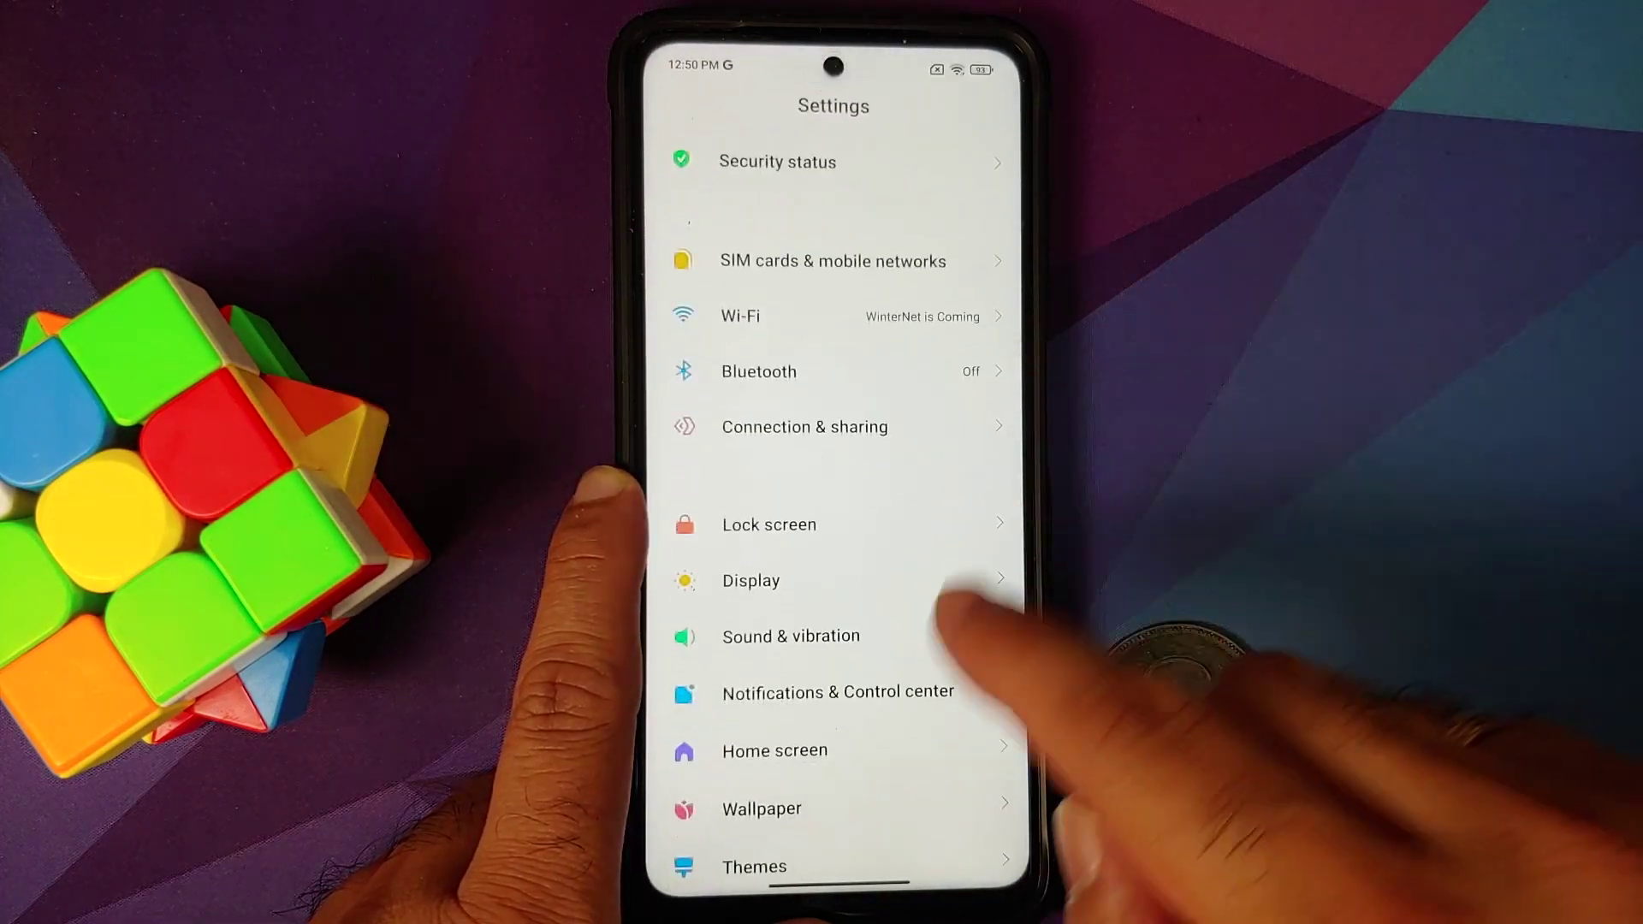
scroll(836, 514, down, 3)
scroll(834, 514, down, 2)
click(899, 534)
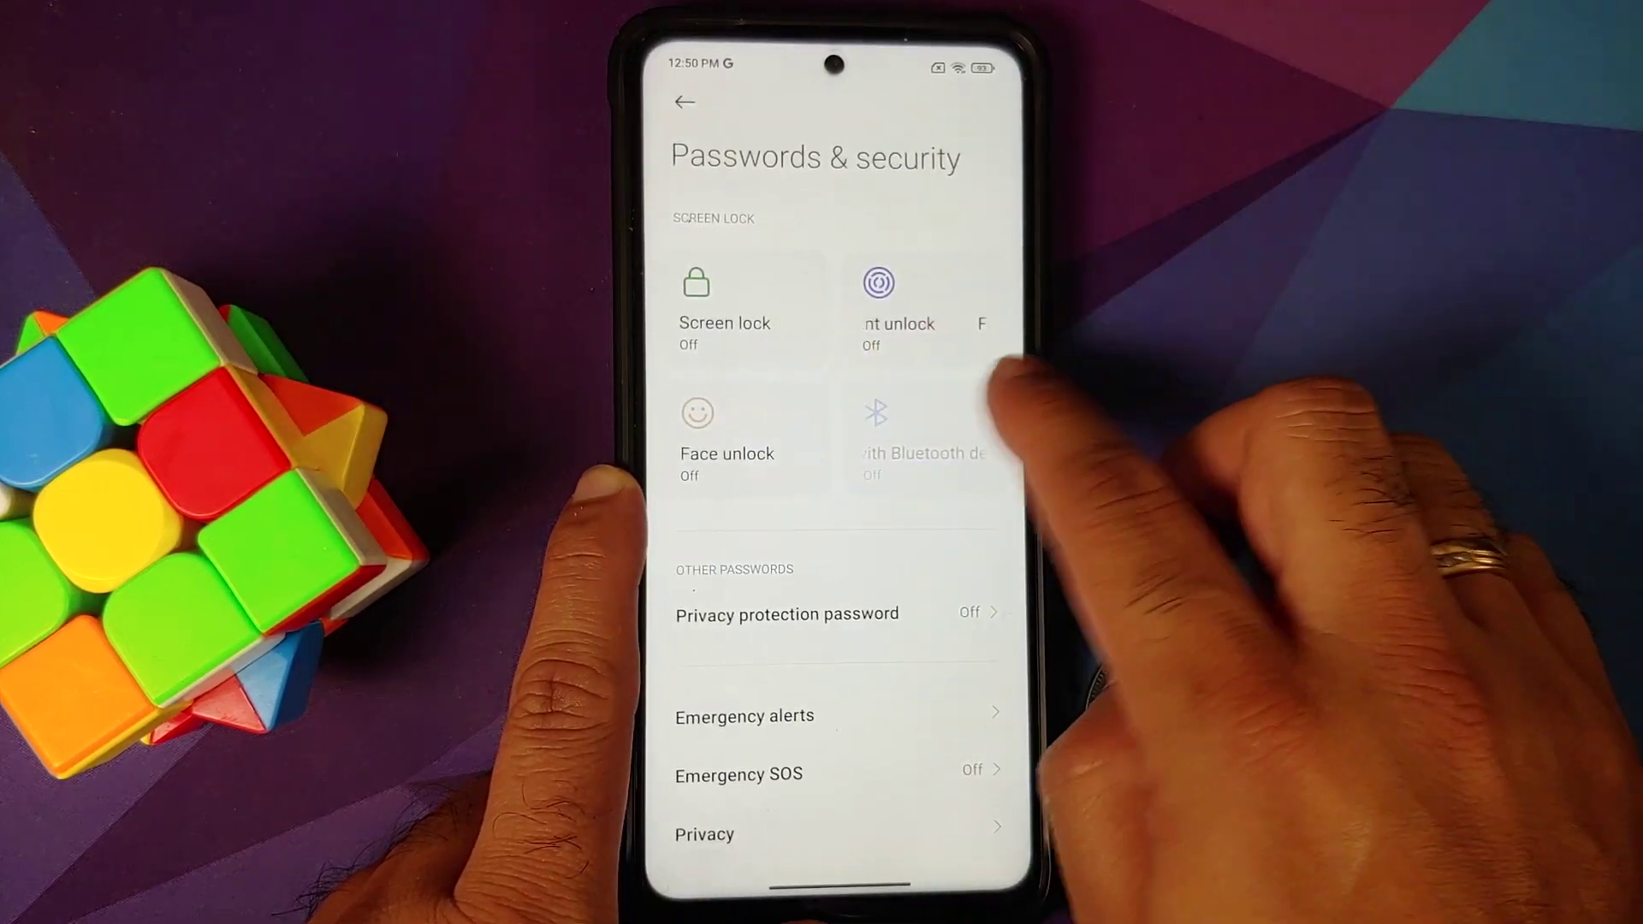
drag(1021, 385, 938, 385)
scroll(989, 385, down, 2)
scroll(973, 513, down, 2)
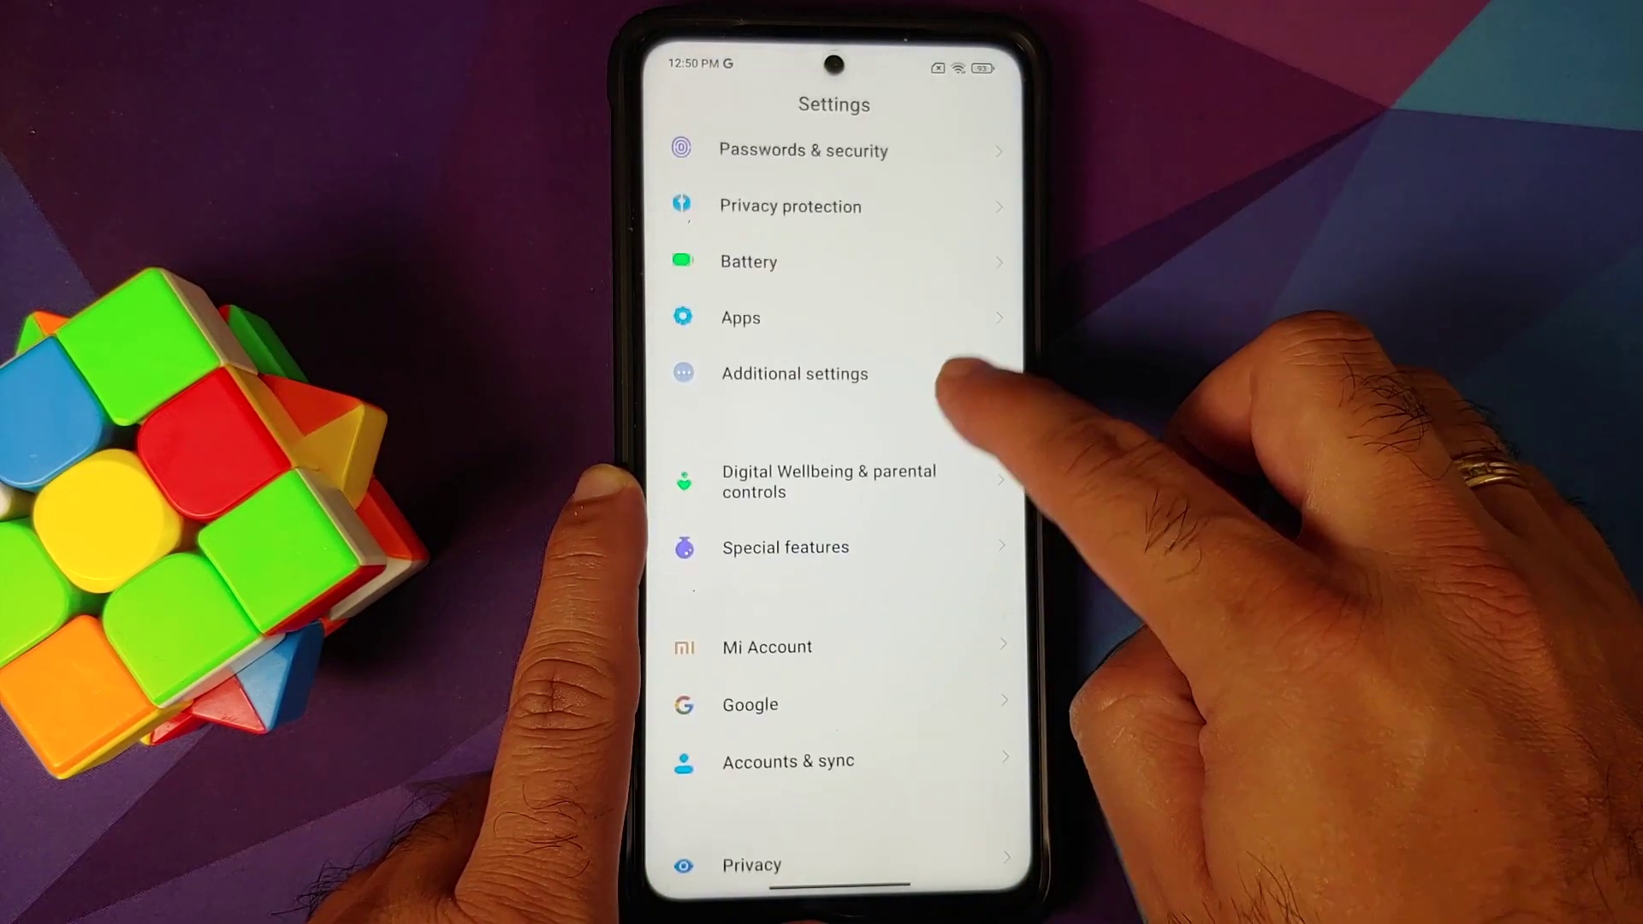
scroll(950, 450, down, 1)
Confirm no Mi Account is signed in, review Accounts & sync, then return home
click(899, 522)
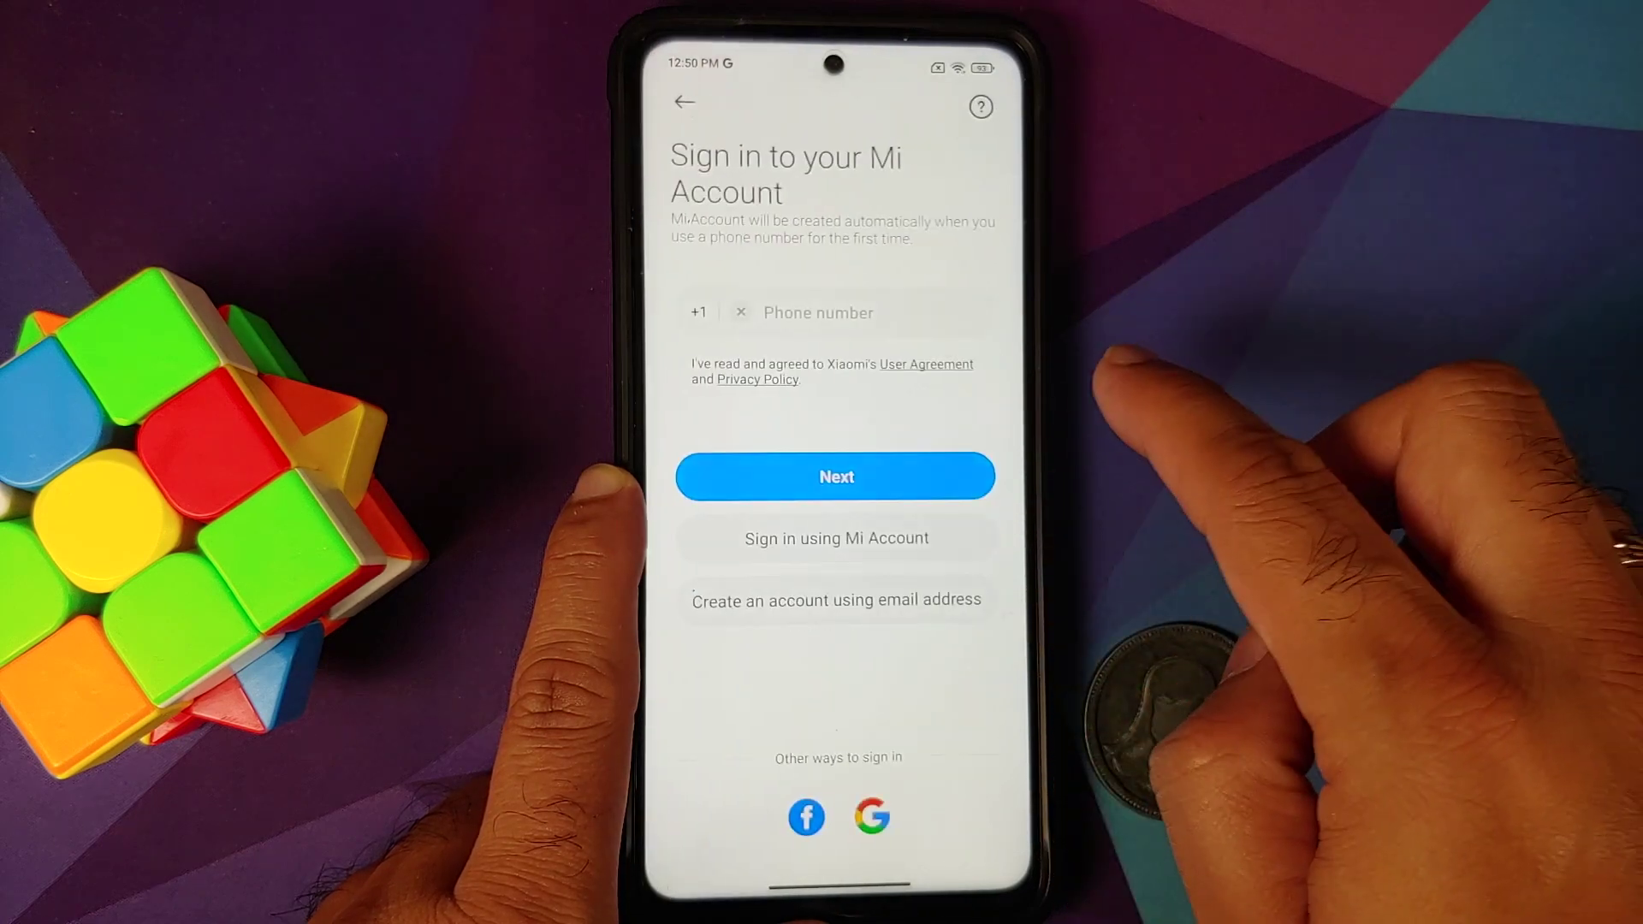
drag(1021, 398, 938, 398)
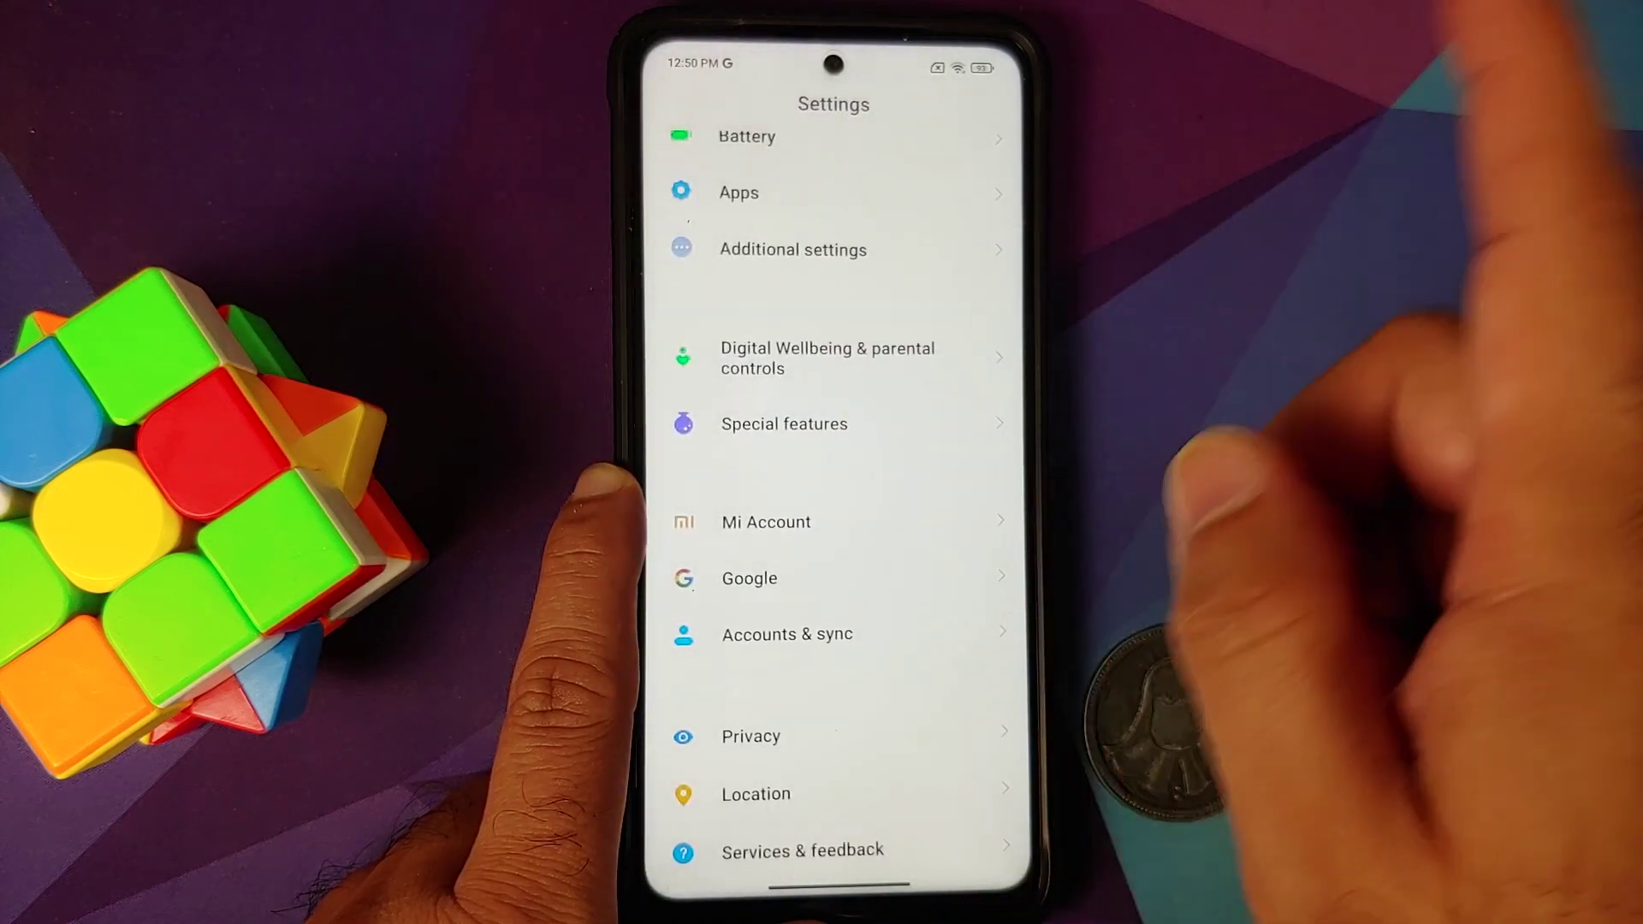
click(925, 635)
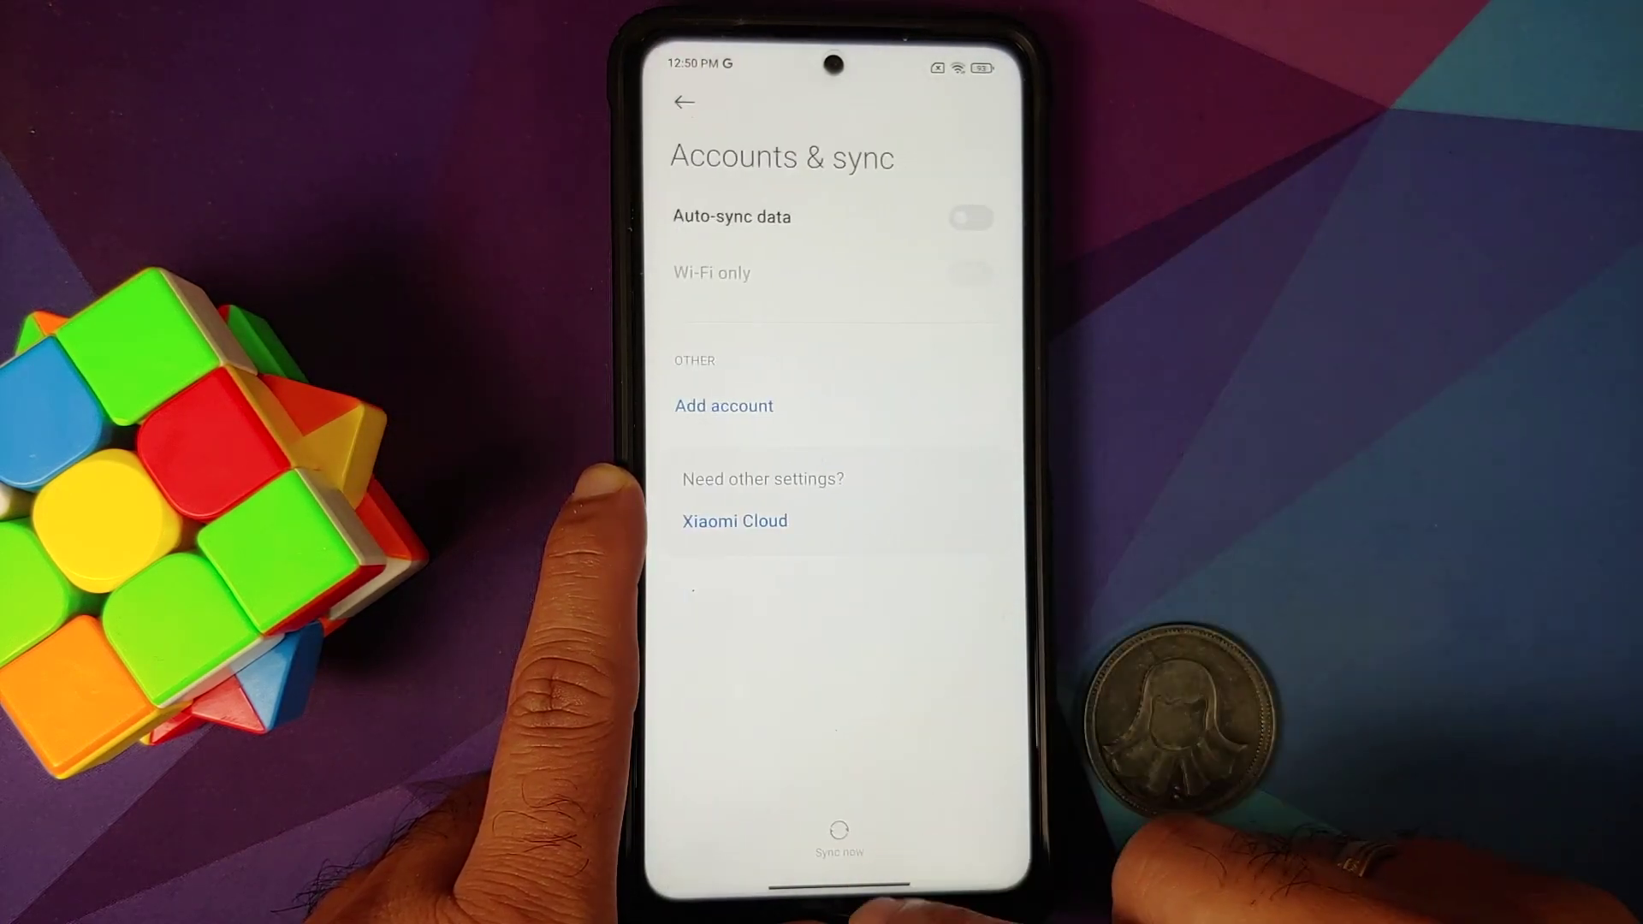
drag(874, 880, 873, 579)
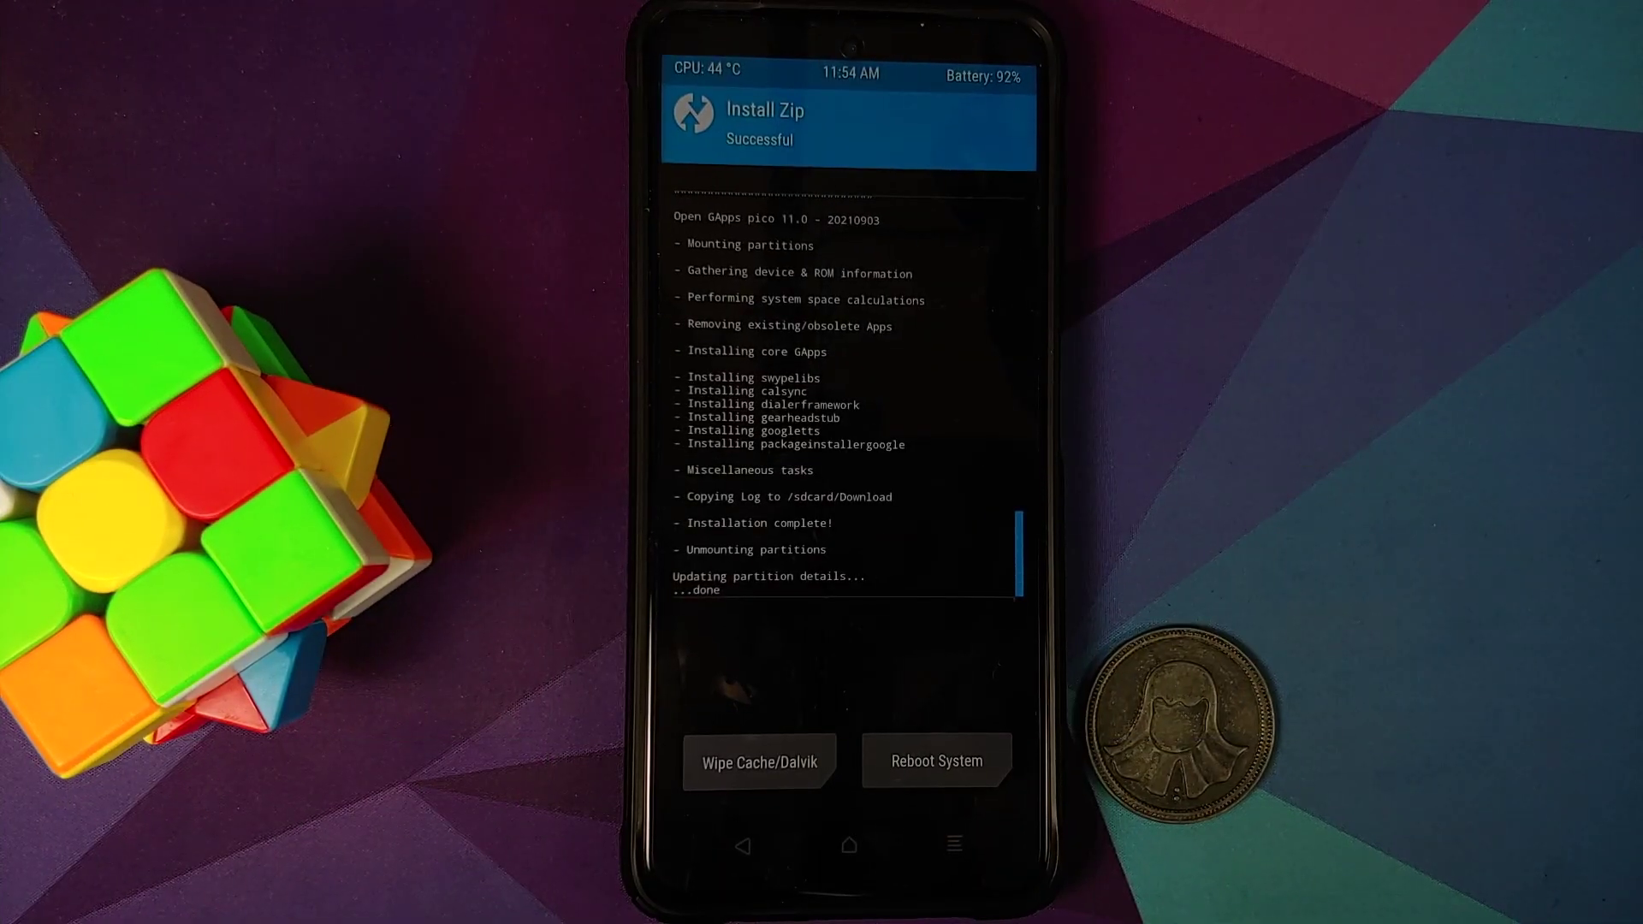
scroll(848, 386, up, 10)
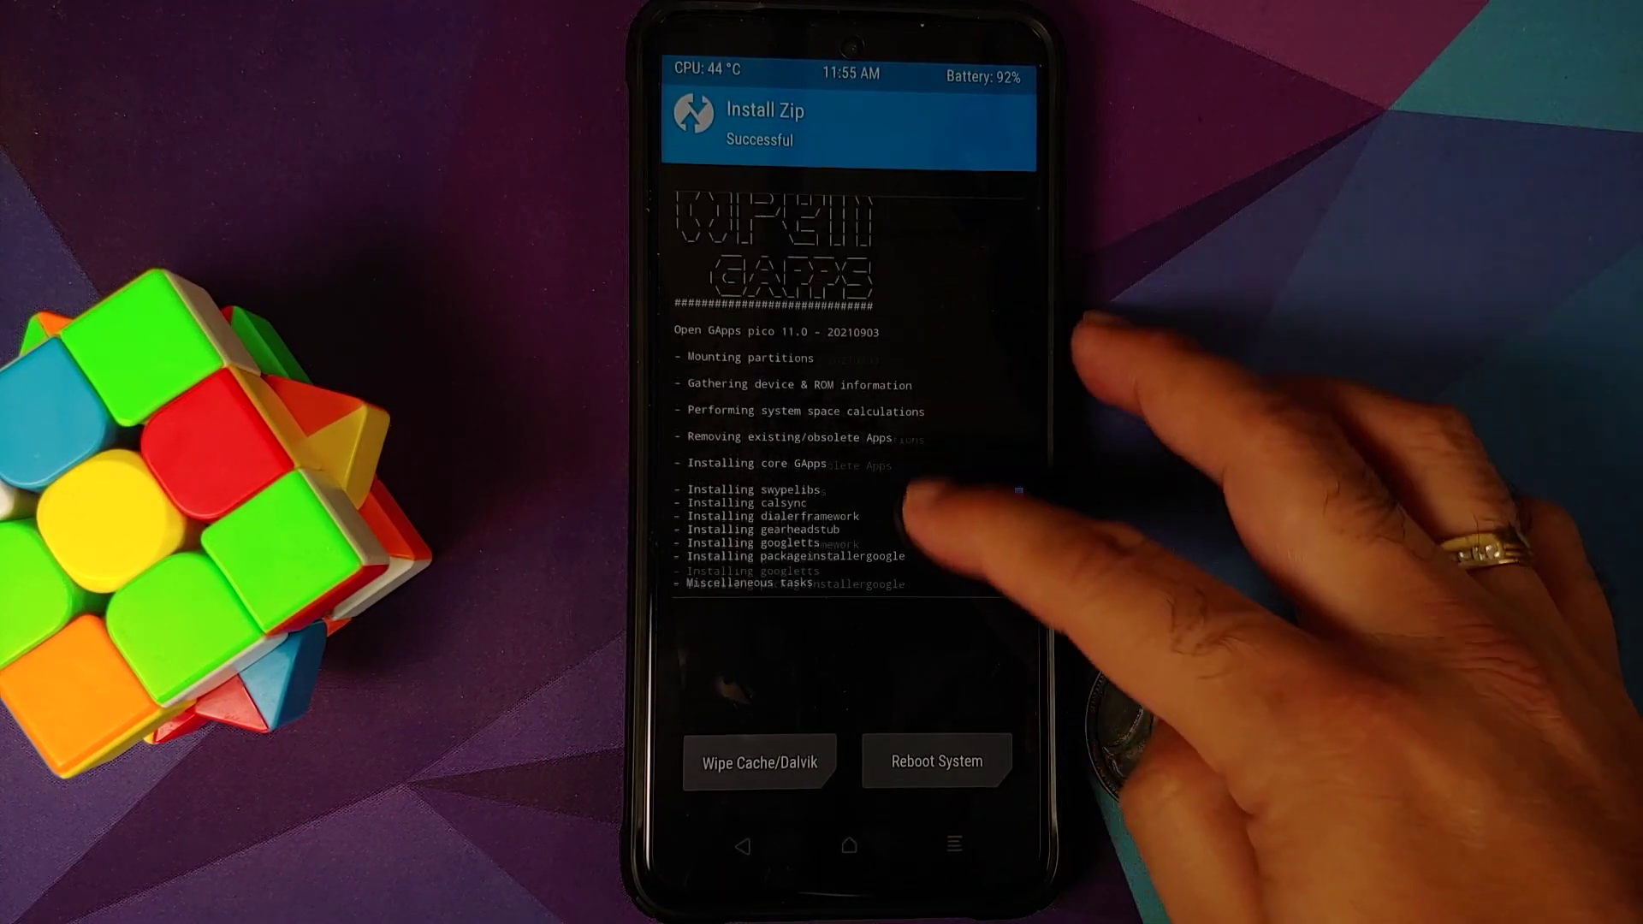
scroll(719, 450, up, 3)
scroll(719, 450, up, 3)
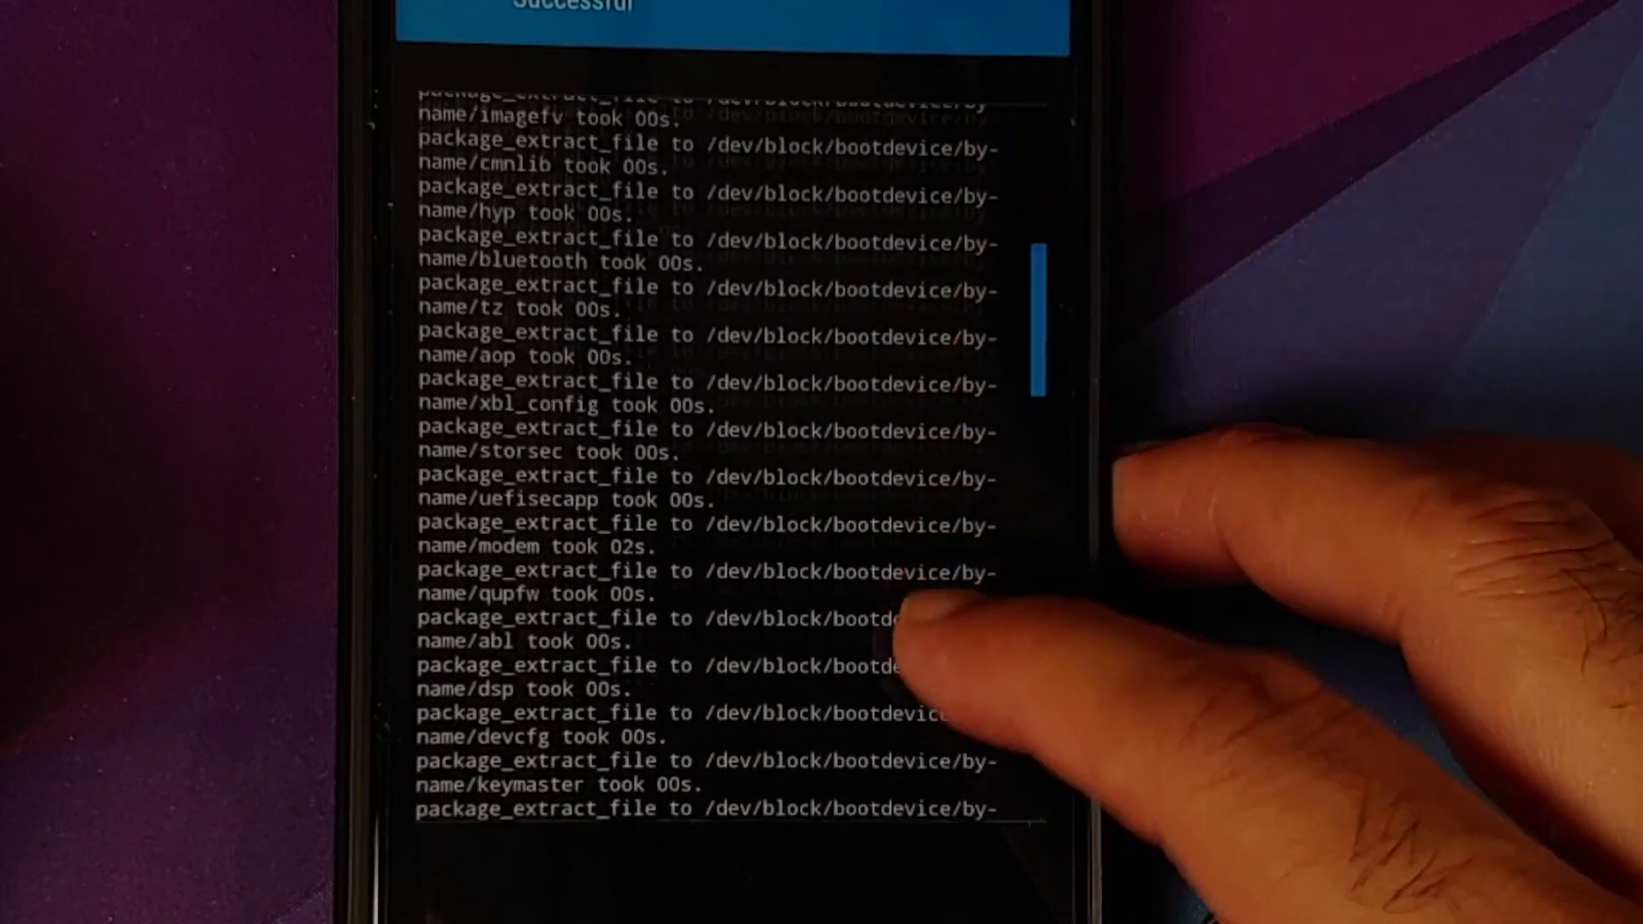
scroll(720, 450, up, 3)
scroll(720, 449, up, 3)
scroll(719, 449, down, 1)
scroll(719, 449, down, 3)
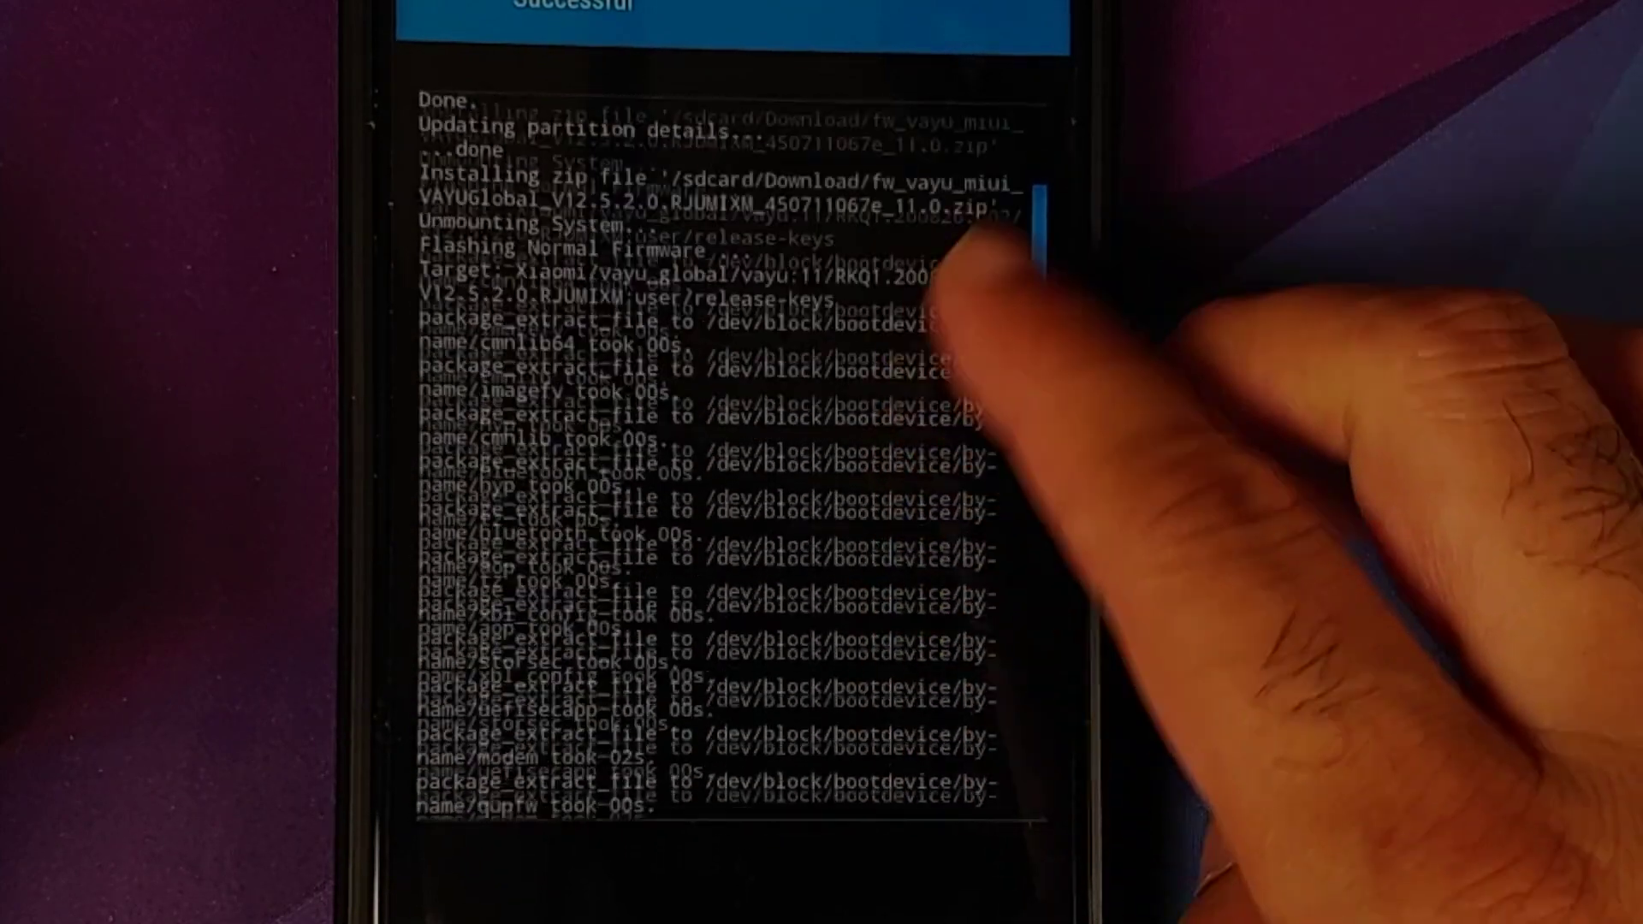
scroll(719, 450, down, 5)
scroll(719, 451, down, 5)
scroll(886, 373, down, 3)
scroll(886, 373, down, 2)
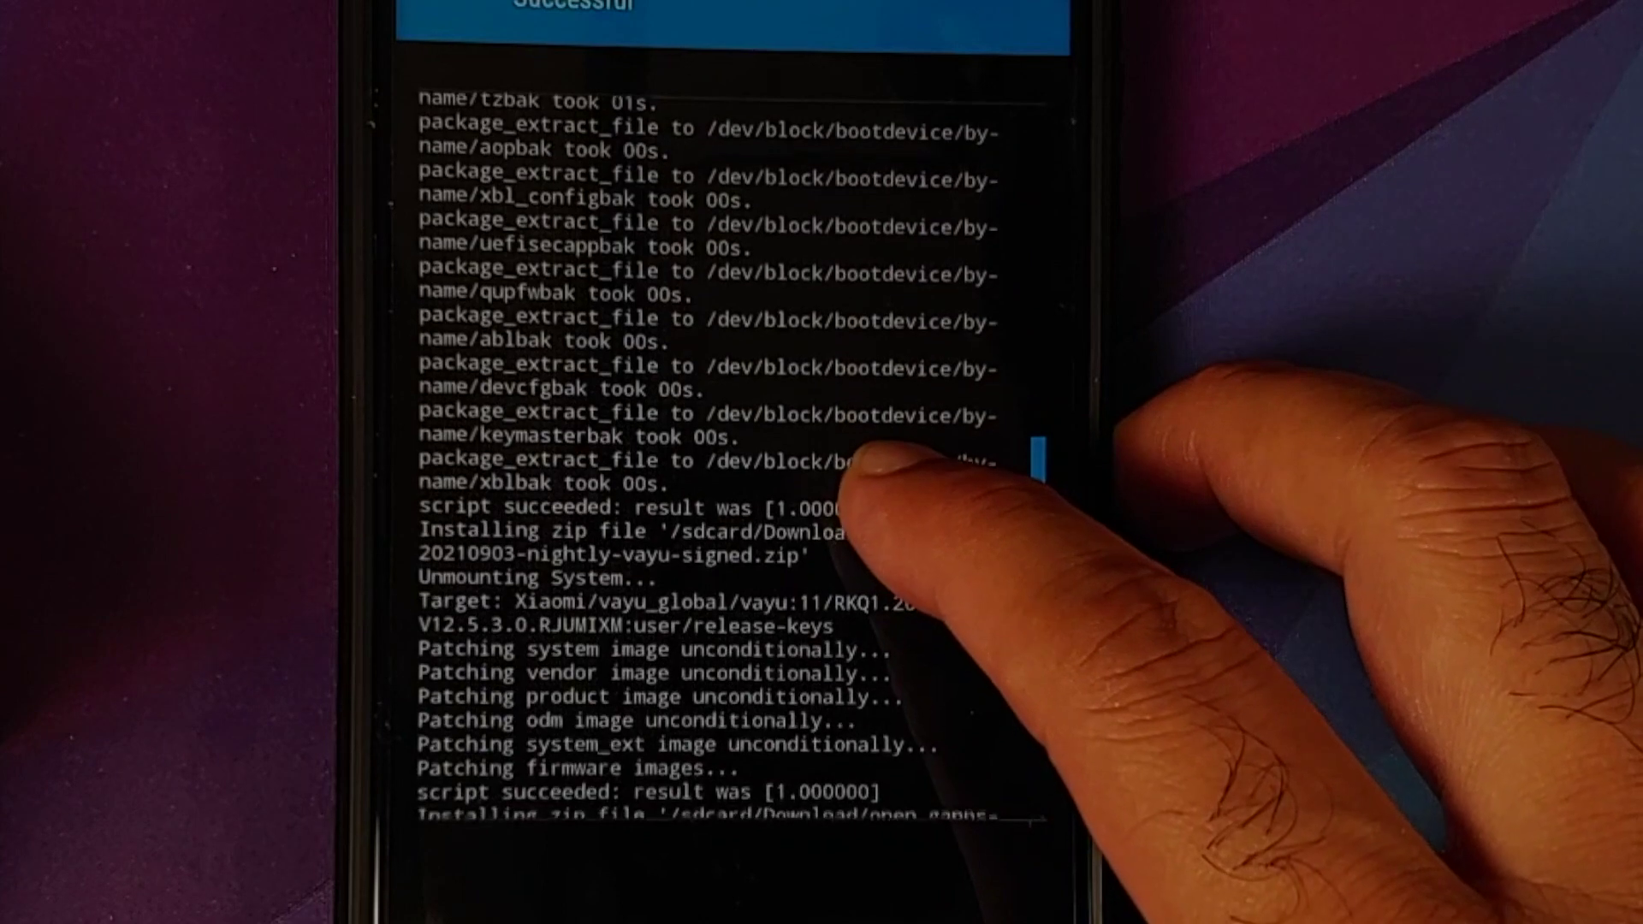
scroll(899, 385, down, 2)
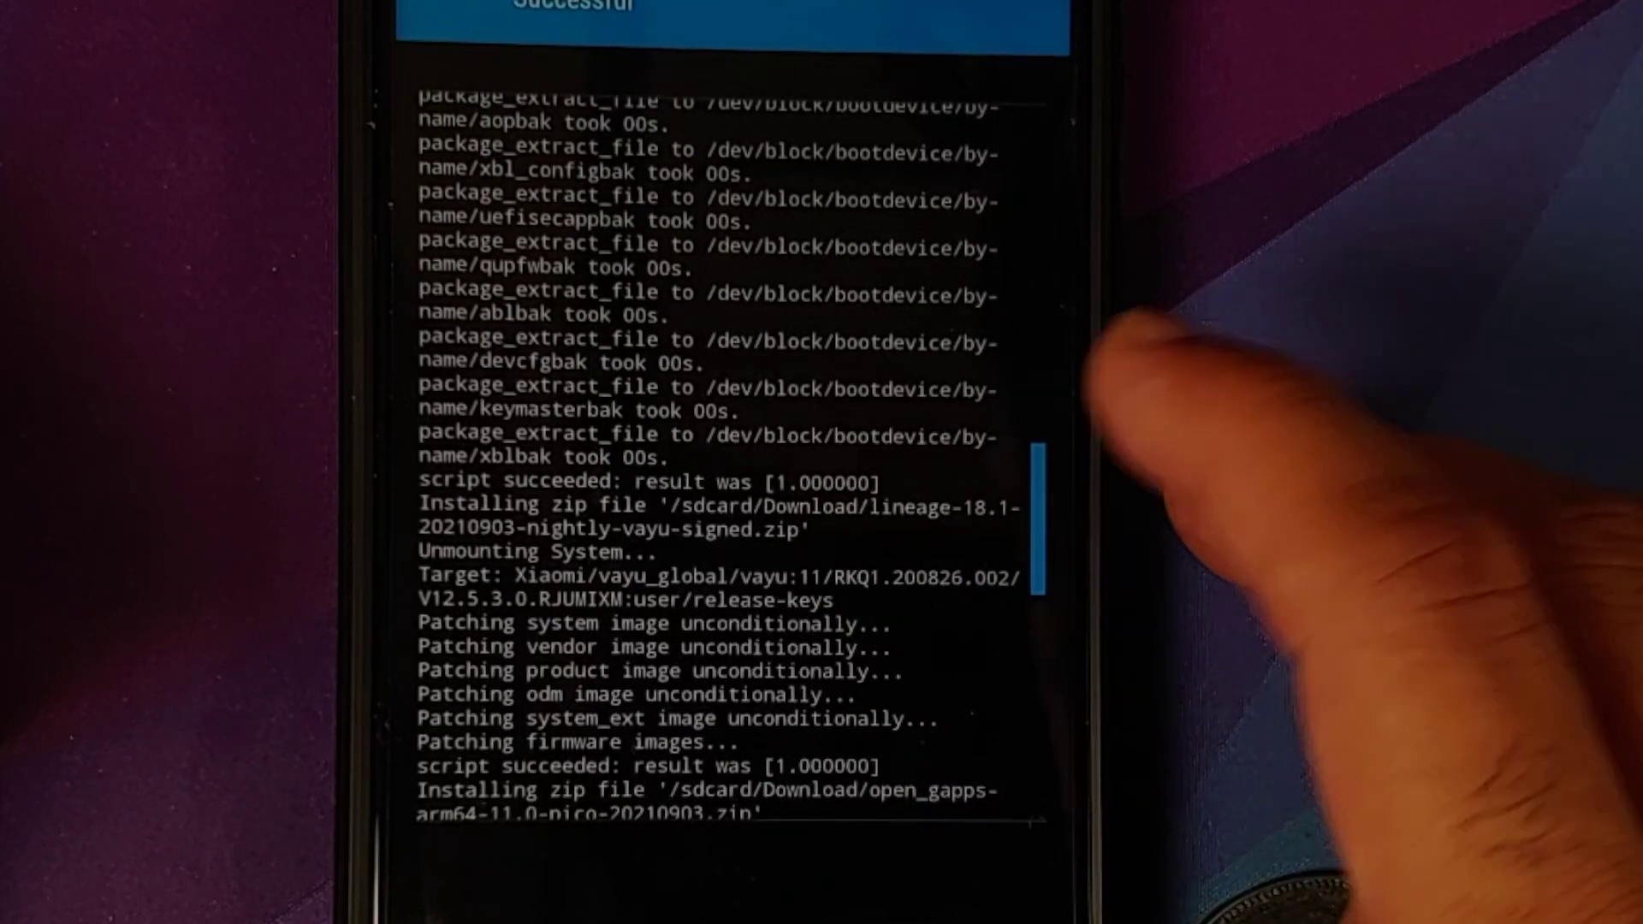
scroll(924, 385, down, 3)
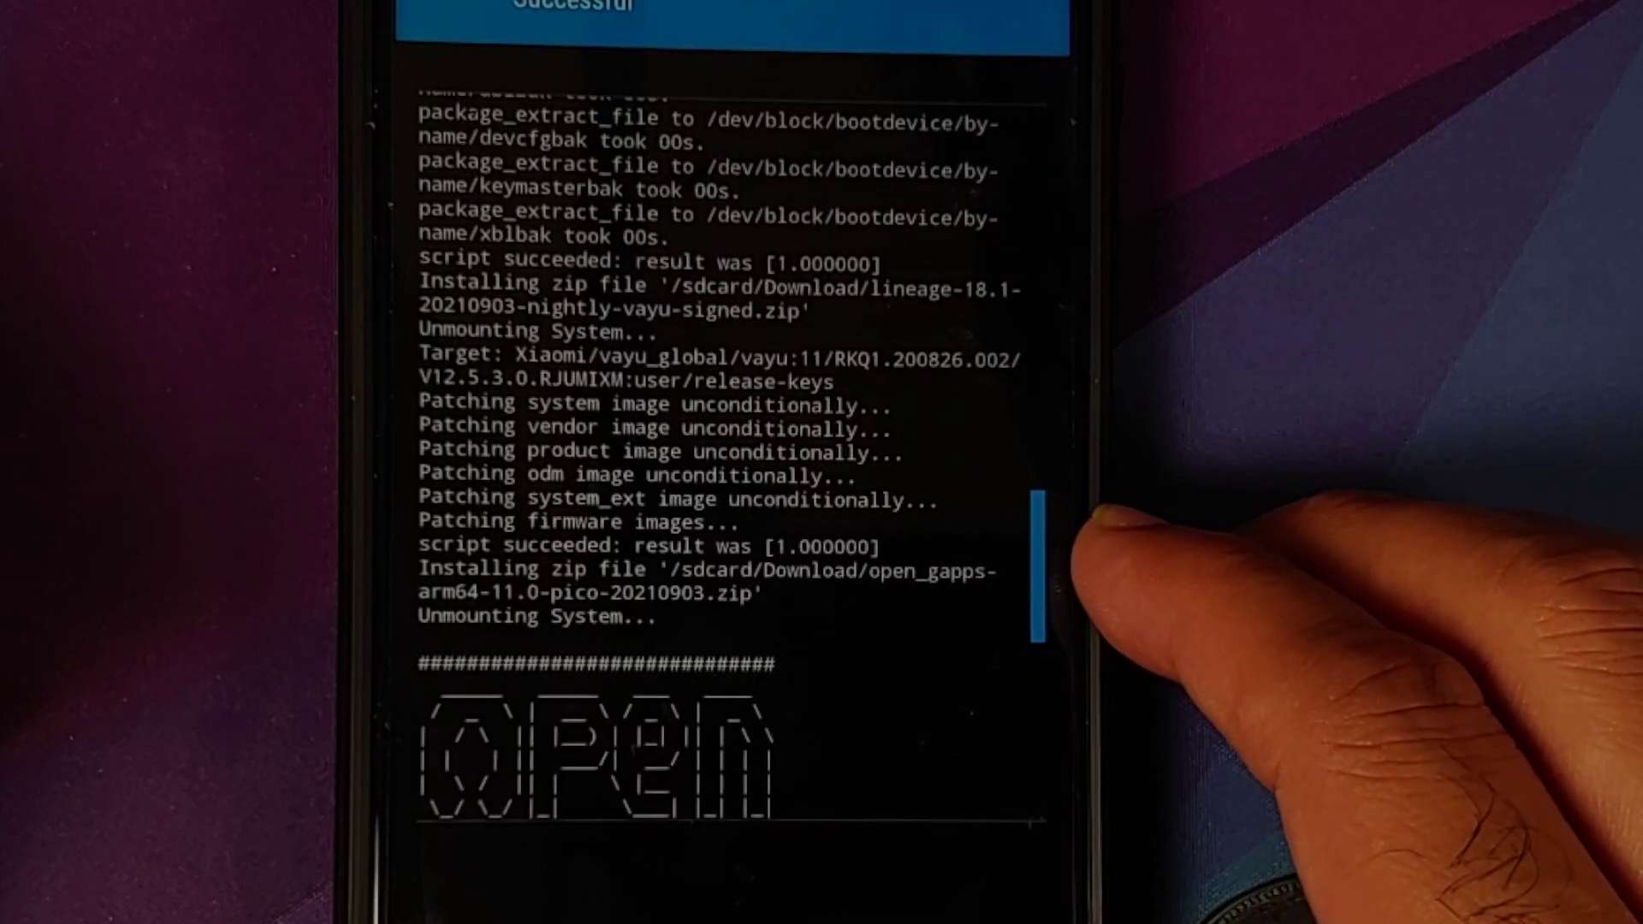
scroll(924, 385, down, 3)
scroll(924, 385, down, 4)
scroll(924, 385, down, 1)
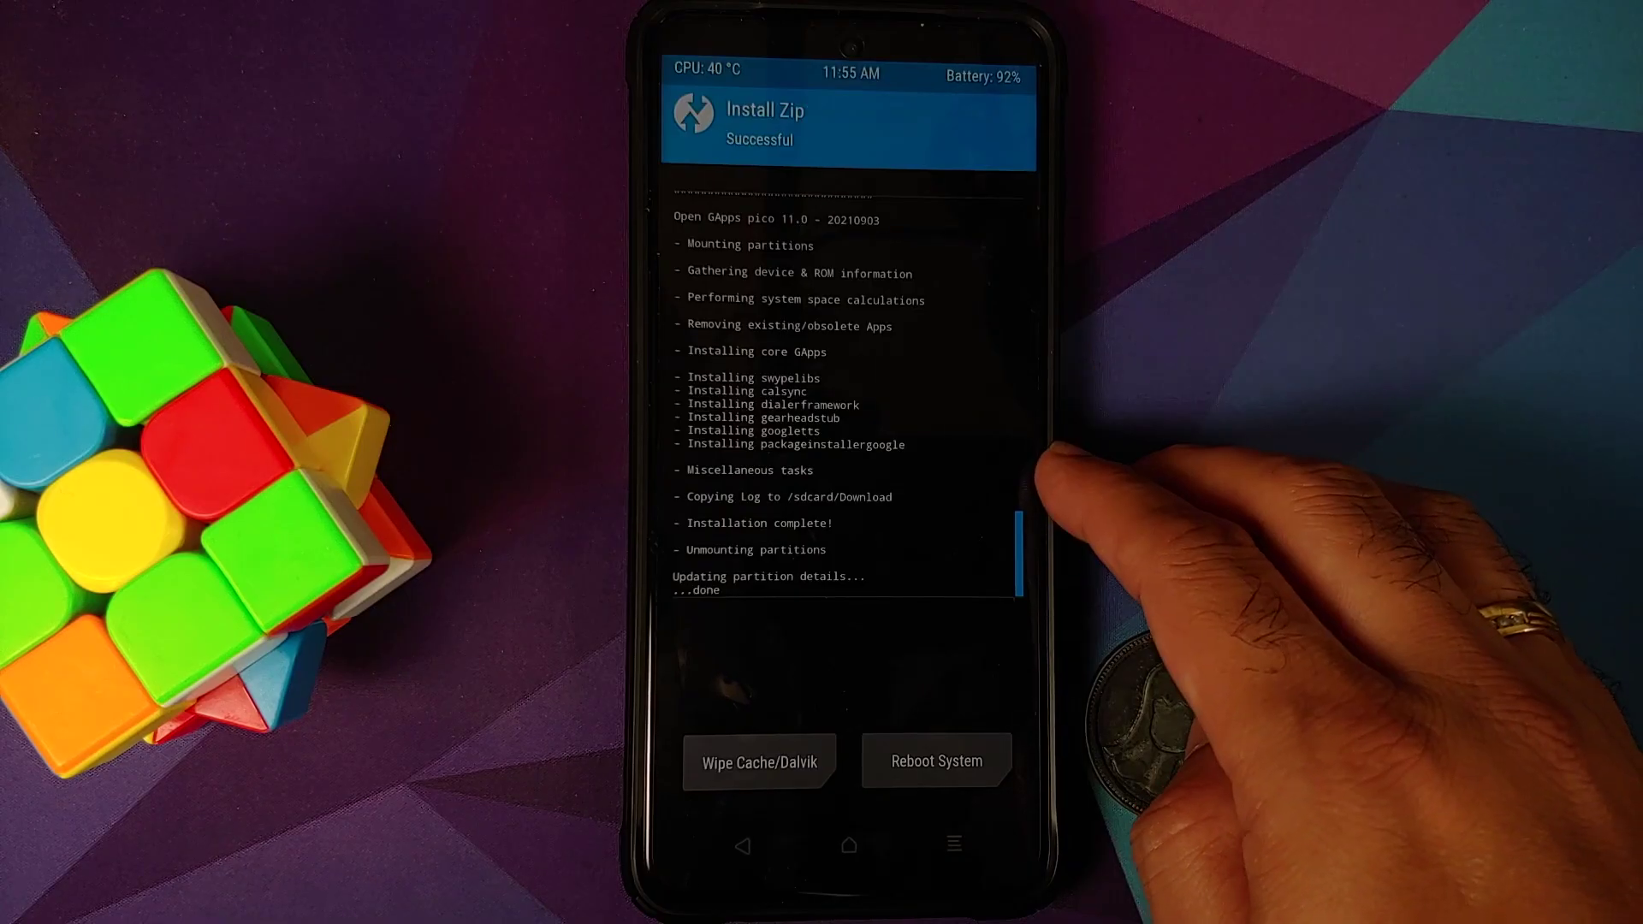
Leave the successful firmware, LineageOS and GApps install log for the TWRP main menu
click(849, 847)
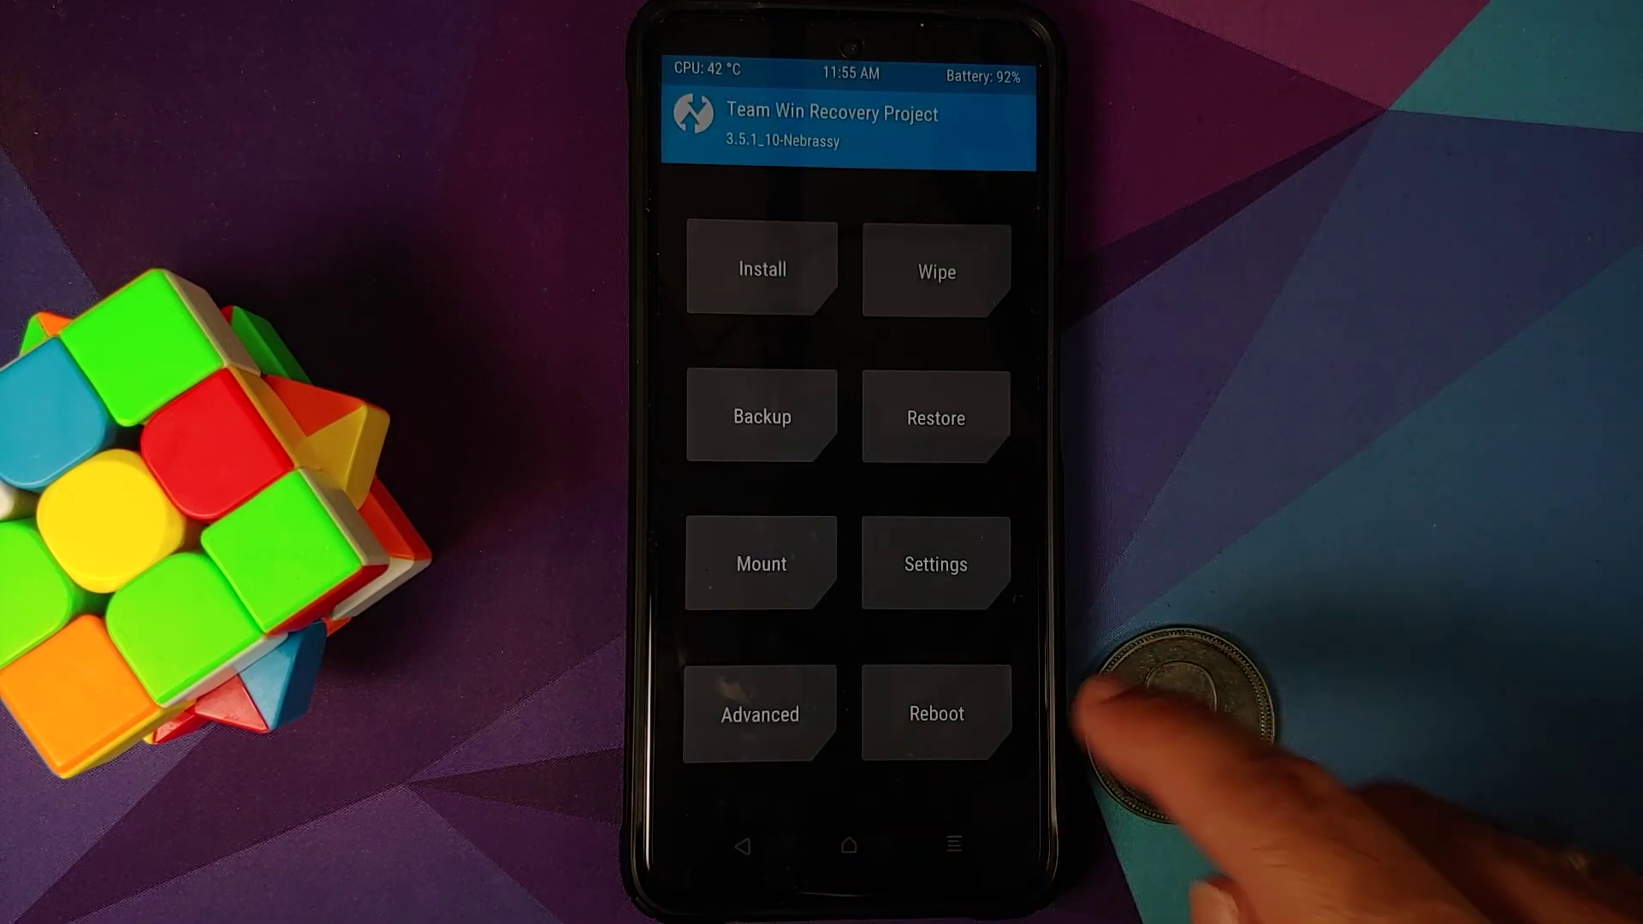
Format Data with 'yes' confirmation, then reboot into the newly flashed LineageOS 18.1
click(937, 270)
click(936, 680)
text(y)
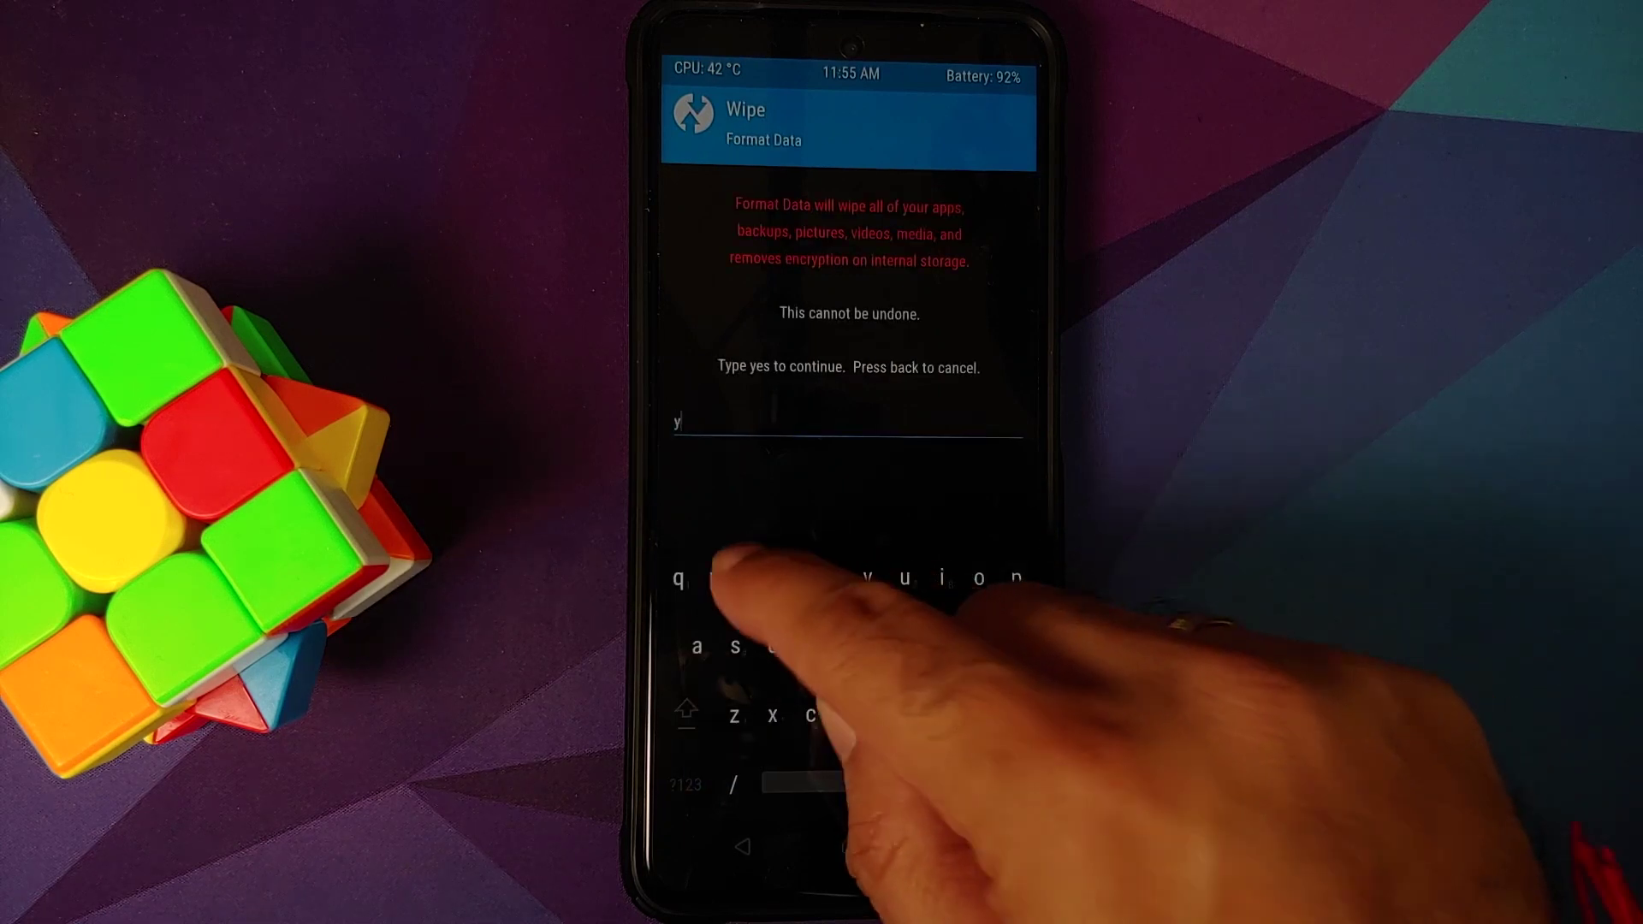
text(es)
key(Return)
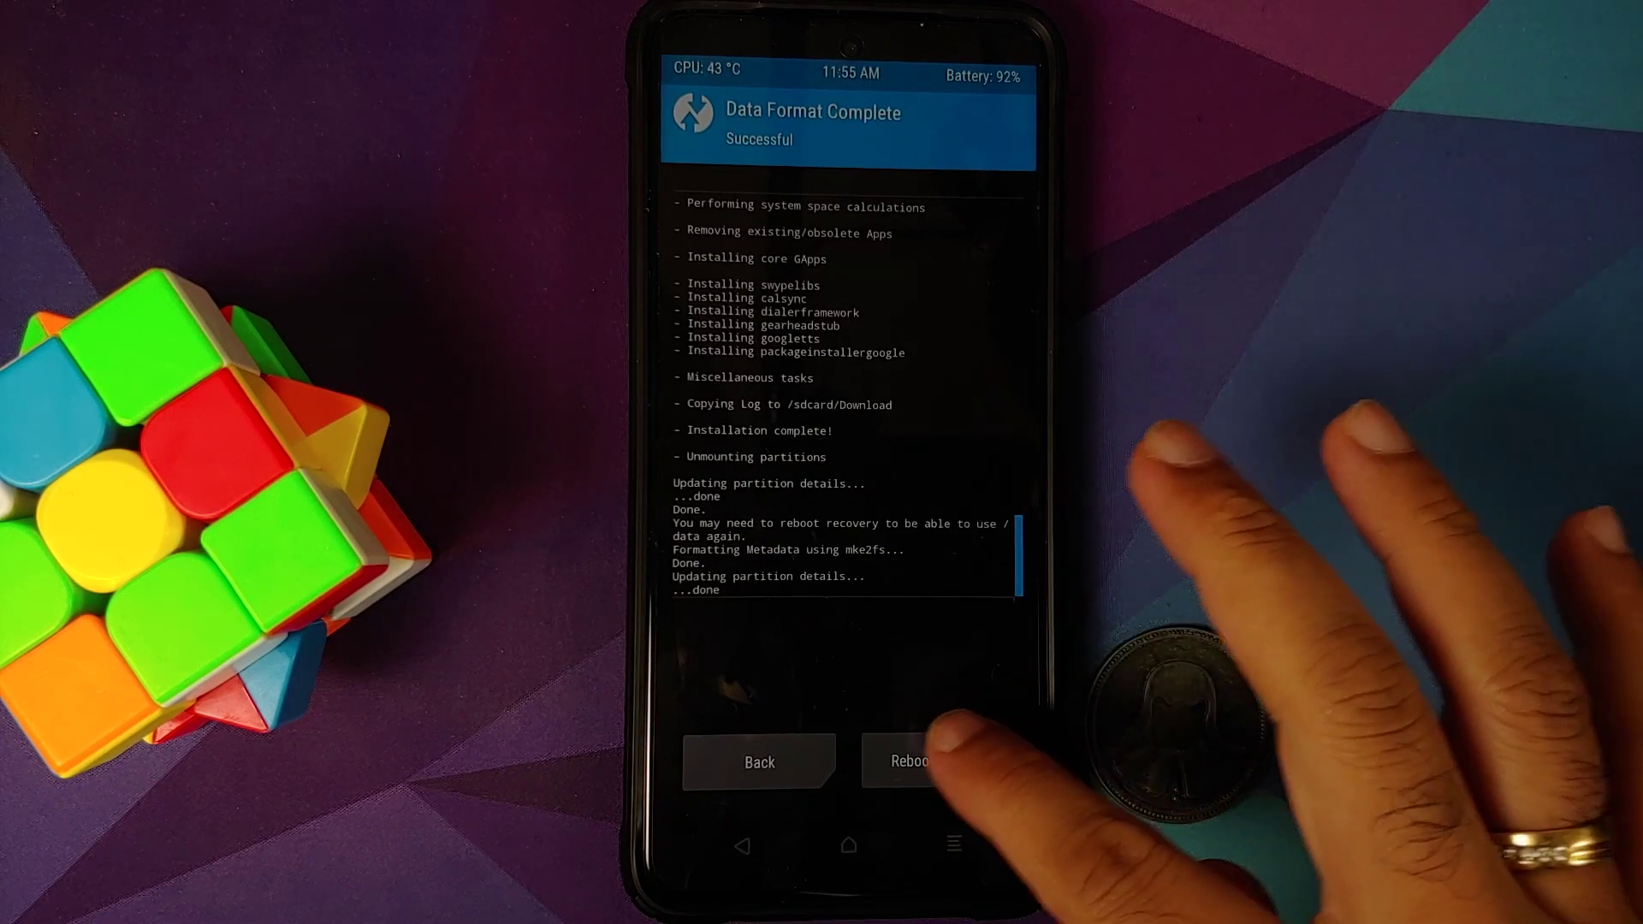
click(938, 760)
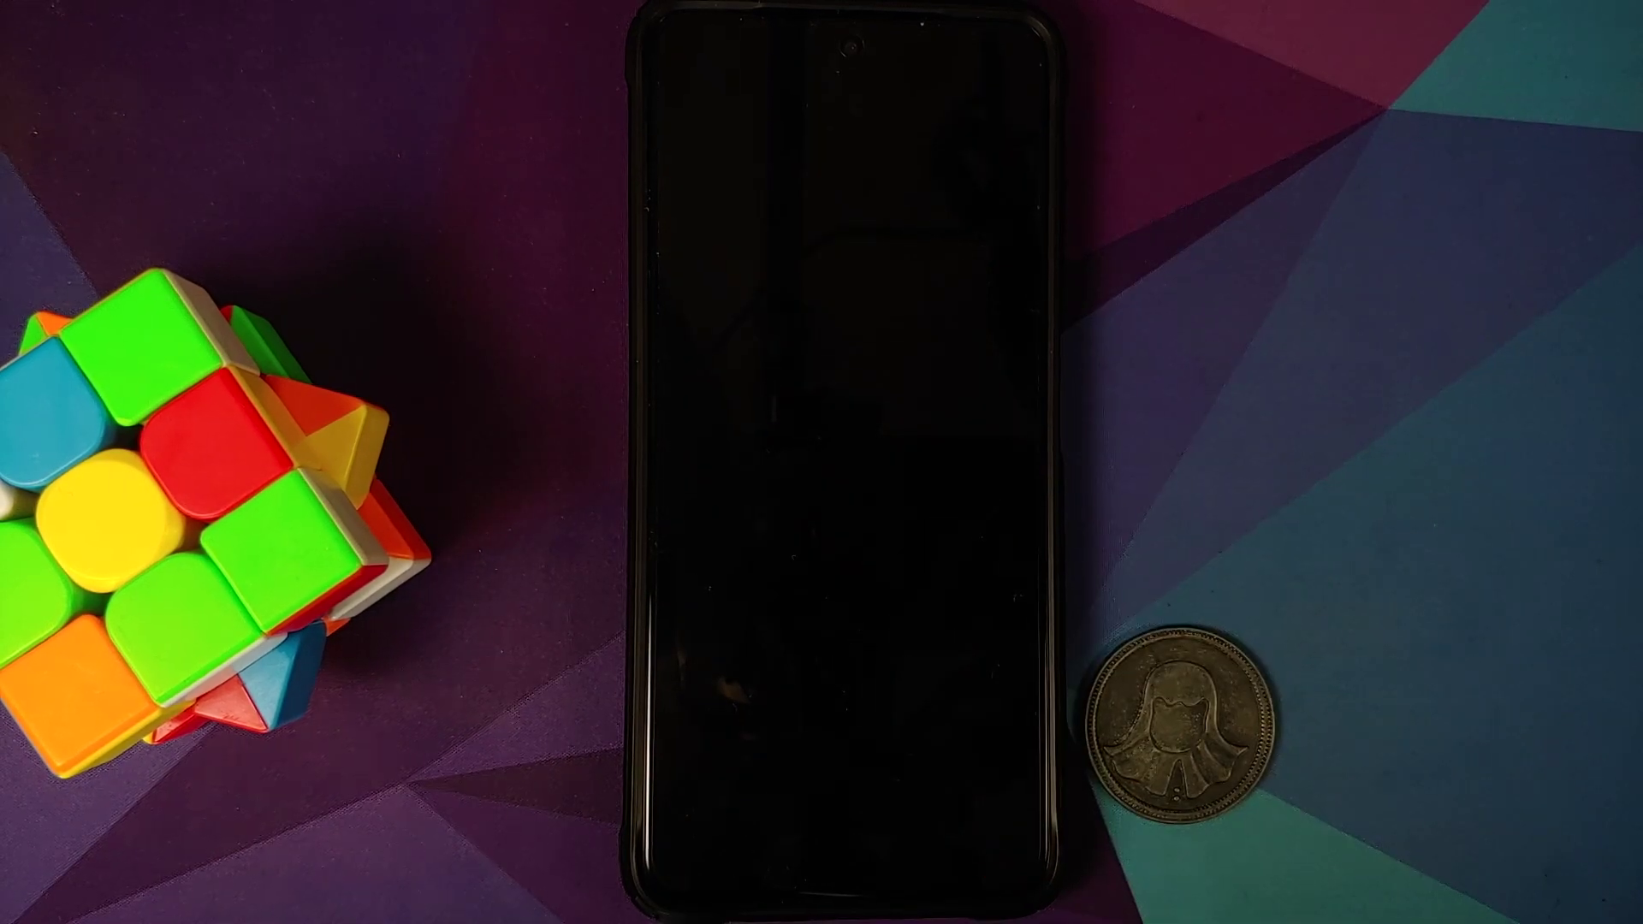